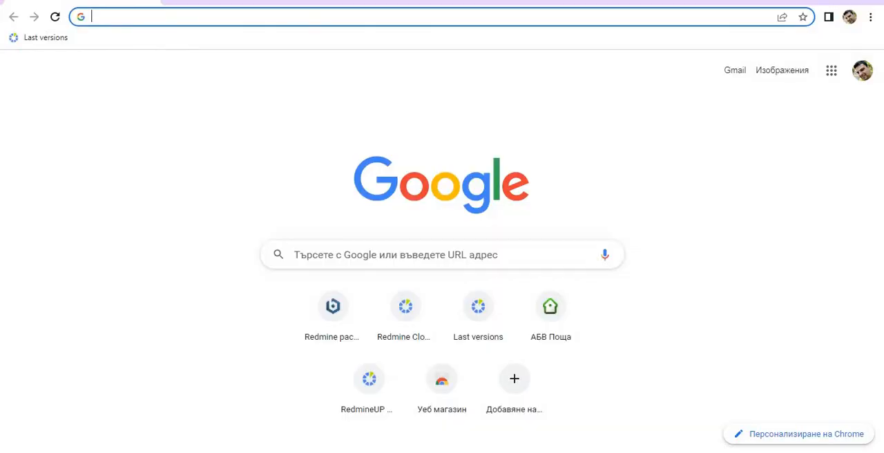
- Go to redmineup.com and view the License Manager access form from the footer and the support ticket form
type("redmineup.com")
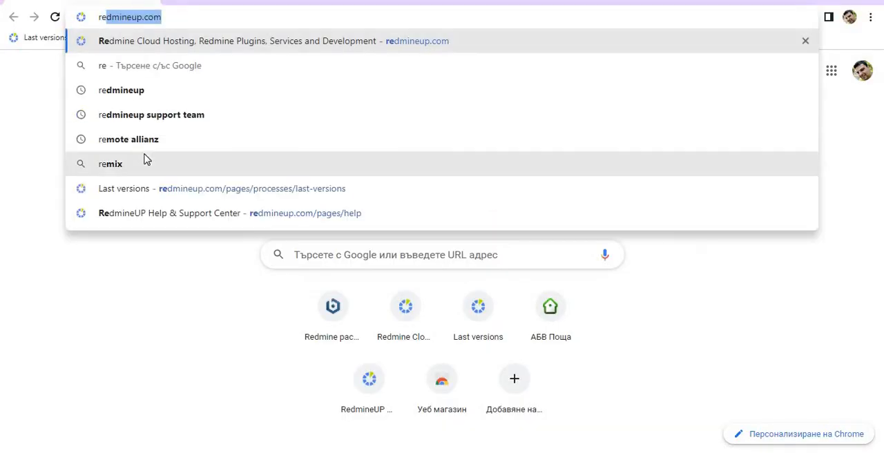
key("Return")
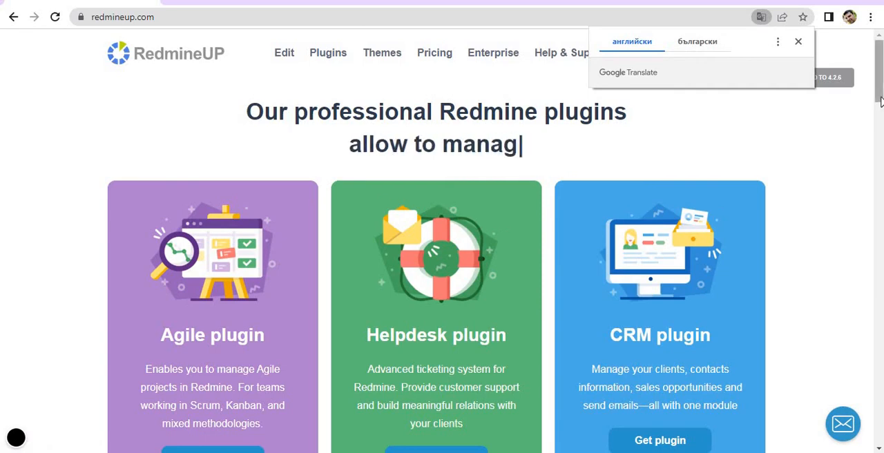
left_click_drag(878, 100, 879, 397)
scroll(879, 402, "down", 9)
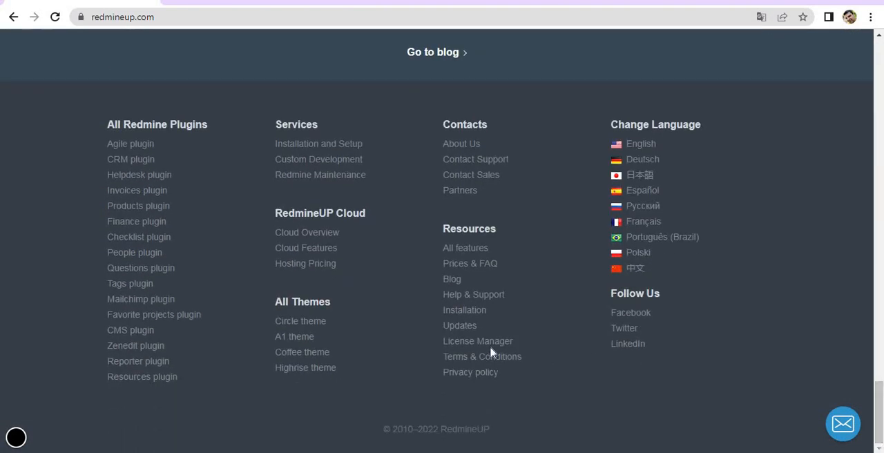
left_click(488, 347)
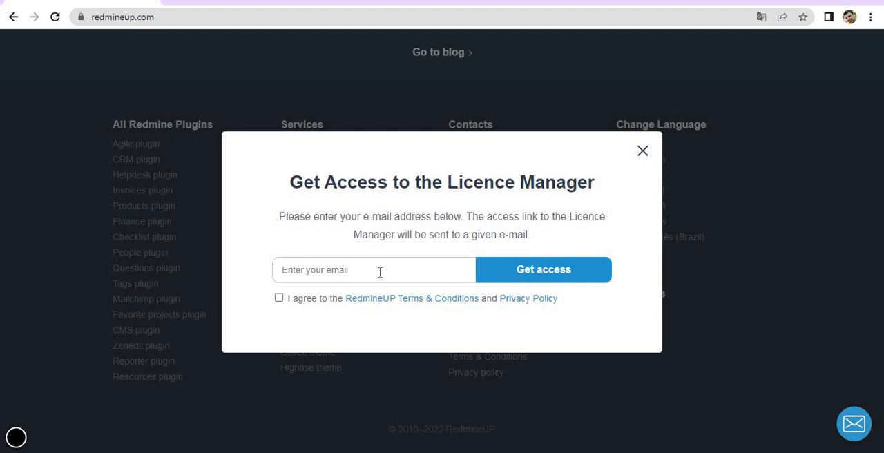
left_click(638, 153)
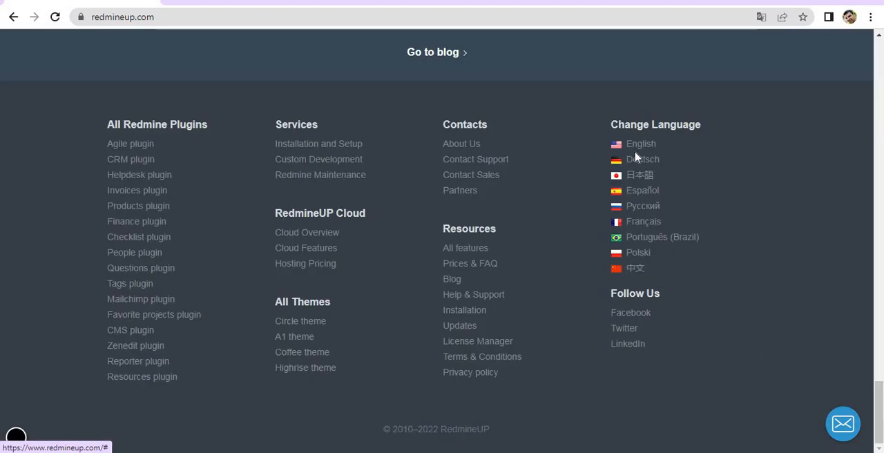
left_click(842, 421)
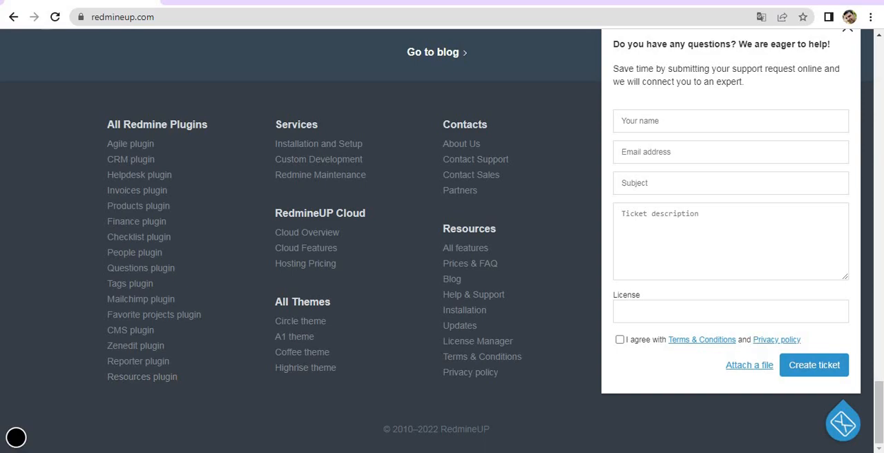
- Switch to Windows Explorer and launch manager-windows from C:\Bitnami\redmine-5.0.2-1
left_click(63, 452)
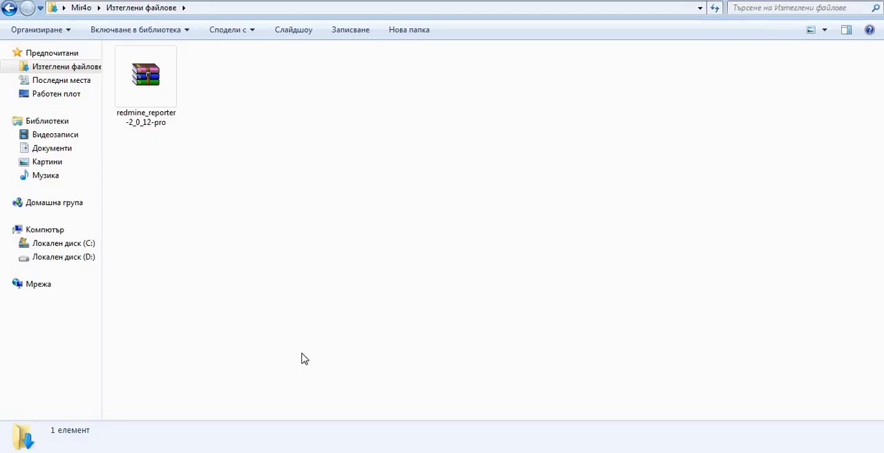
left_click(59, 248)
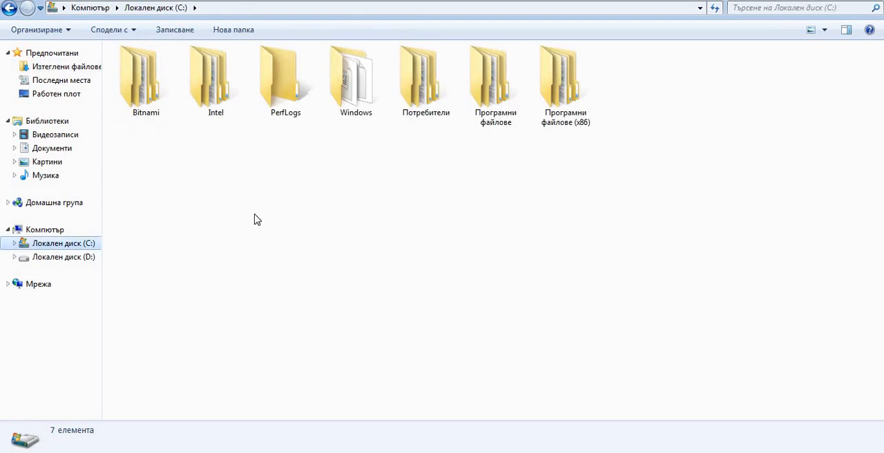
double_click(142, 88)
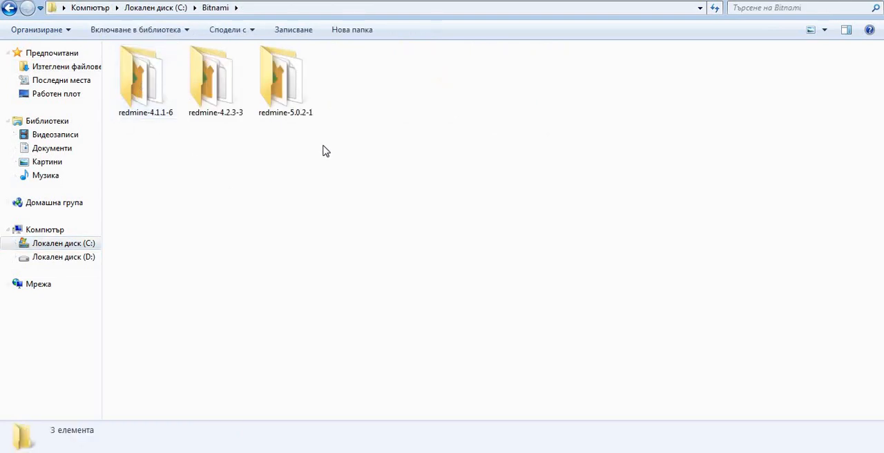
double_click(293, 99)
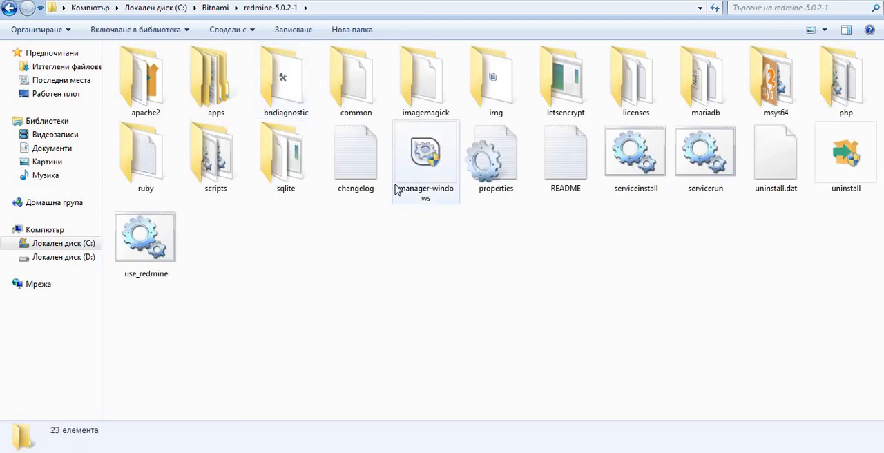
left_click(424, 160)
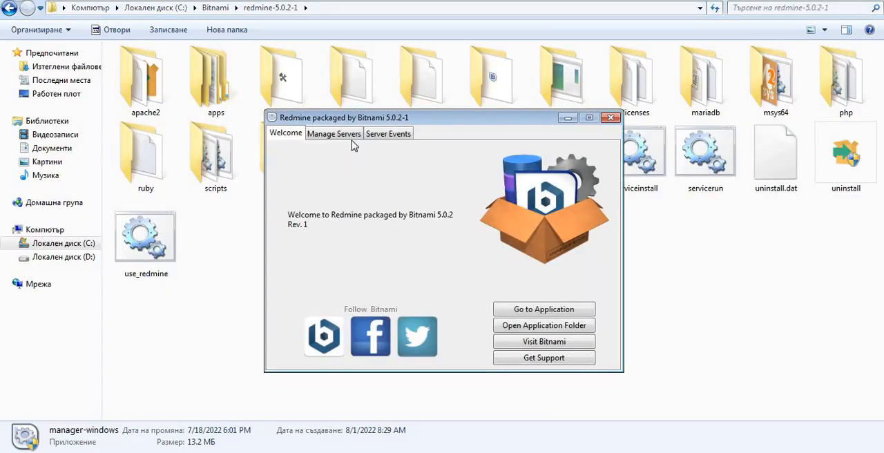
- Start all the Redmine servers in the Bitnami manager and close it
left_click(331, 132)
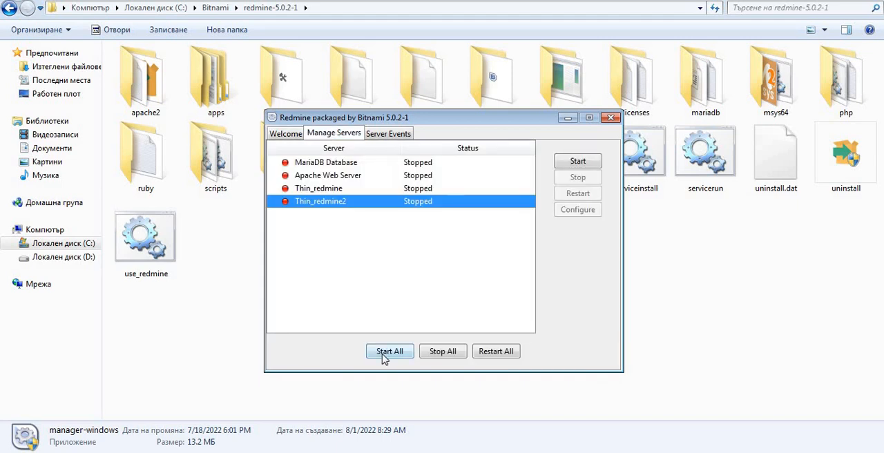
left_click(385, 352)
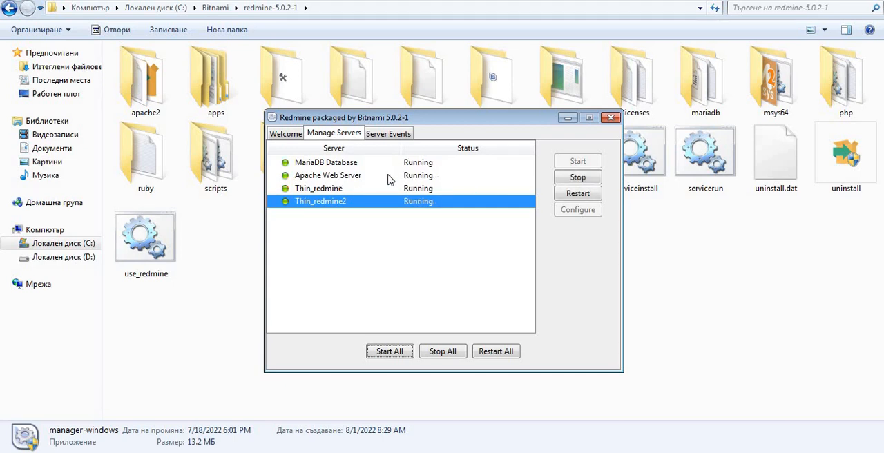
left_click(610, 118)
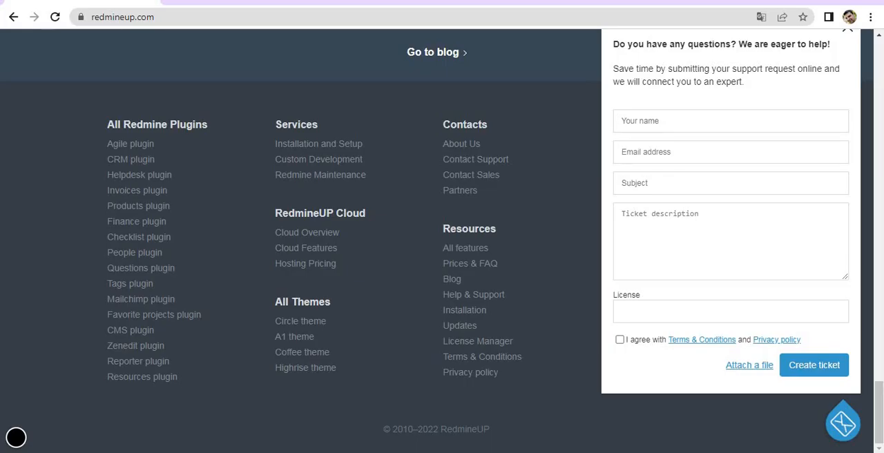
- Switch to the browser, load 127.0.0.1:82 and access the local Redmine site
left_click(157, 19)
type("127.0.0.1:82")
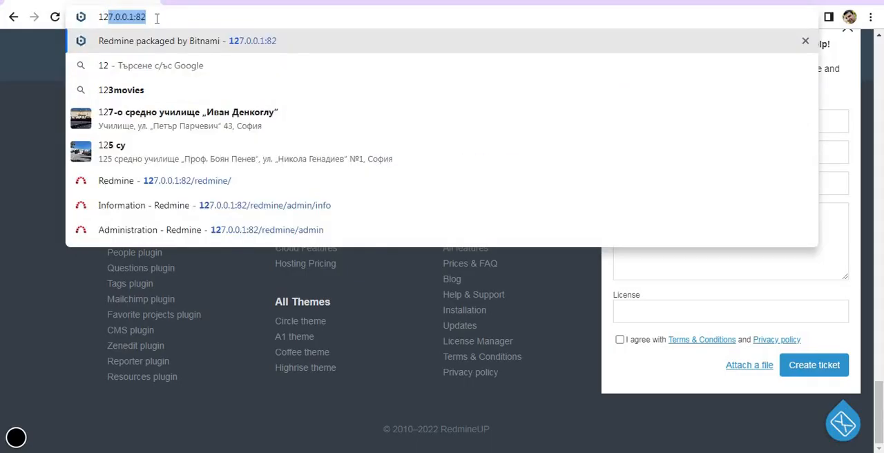
key("Return")
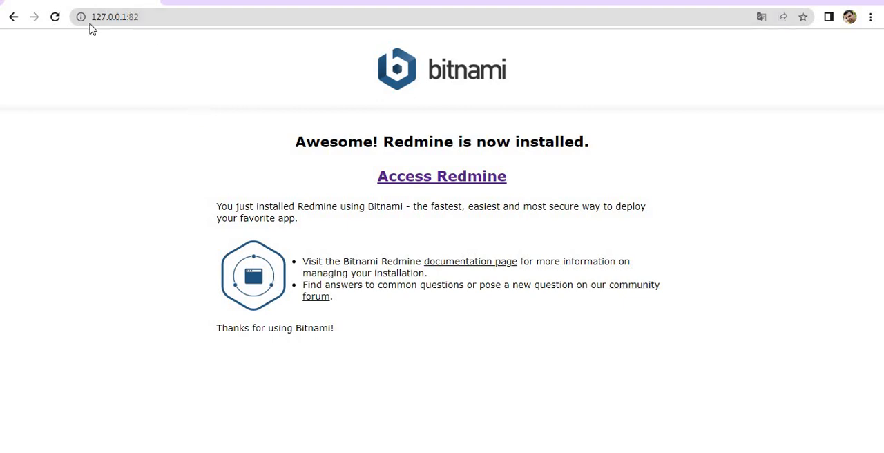
left_click(470, 179)
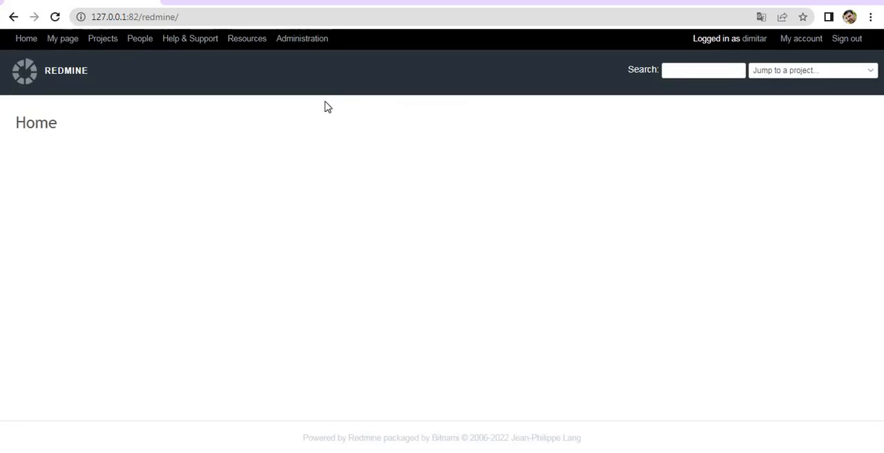
- Open Redmine's administration Information page and review the environment and the installed plugin list
left_click(302, 42)
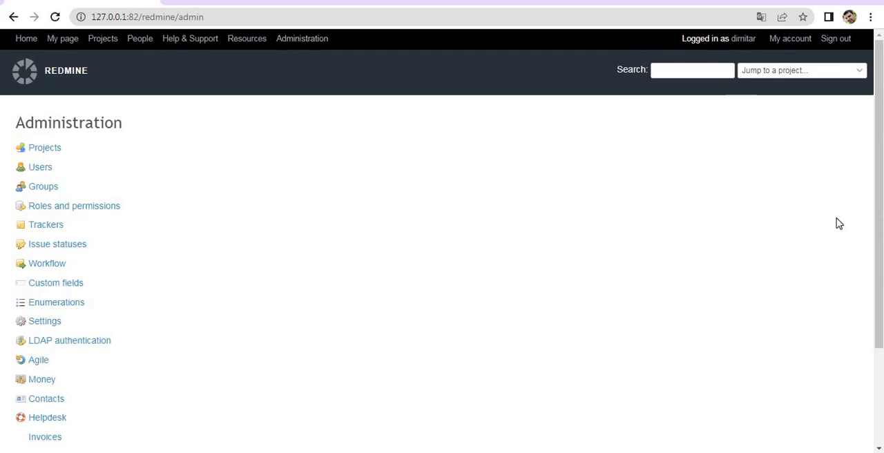
scroll(442, 235, "down", 2)
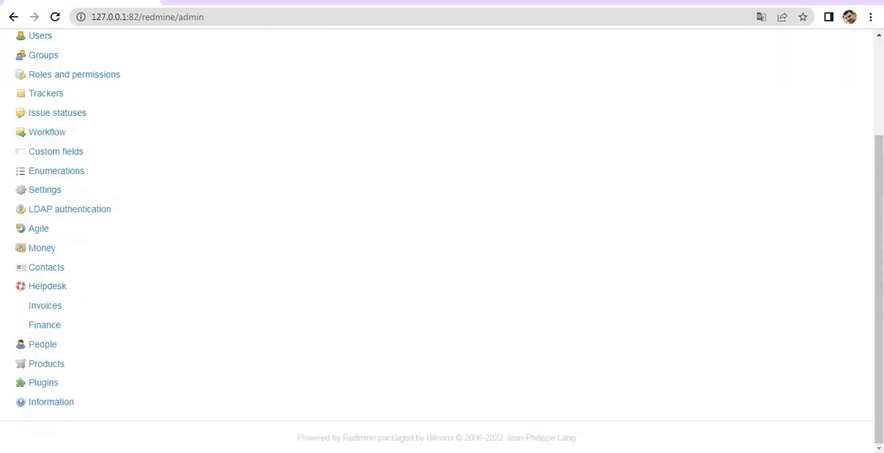
left_click(61, 402)
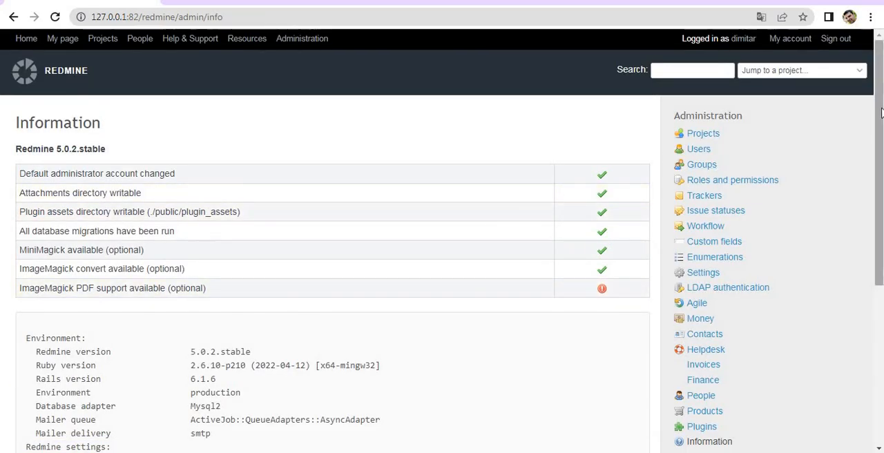
scroll(503, 276, "down", 5)
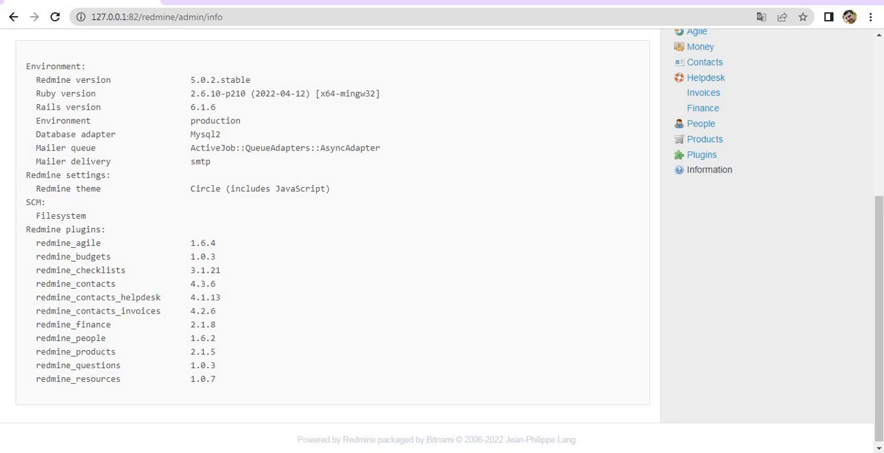
- In Windows Explorer, extract the redmine_reporter-2_0_12-pro archive into the current downloads folder
left_click(41, 438)
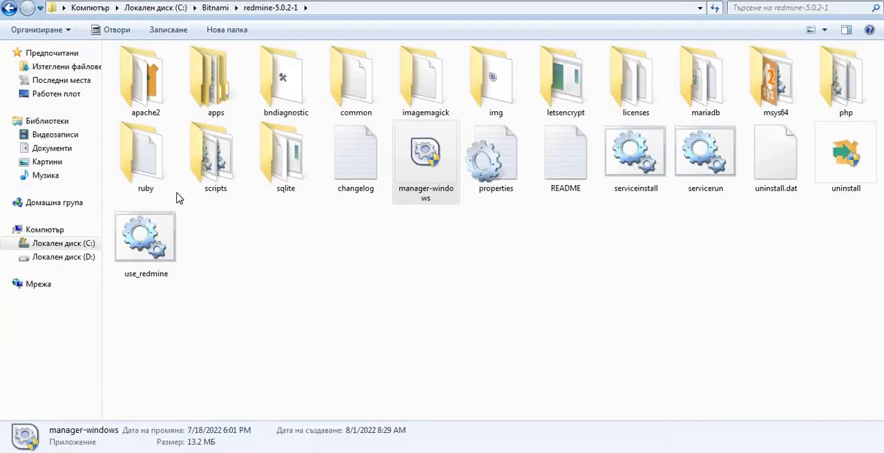
left_click(49, 69)
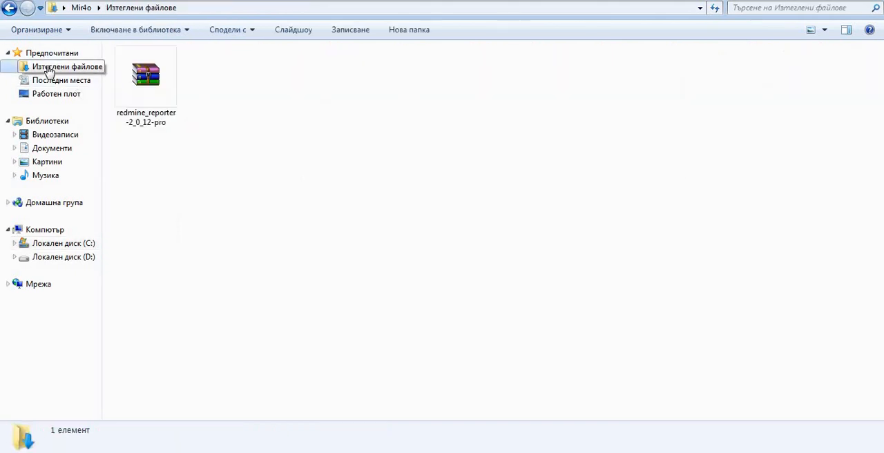
left_click(131, 103)
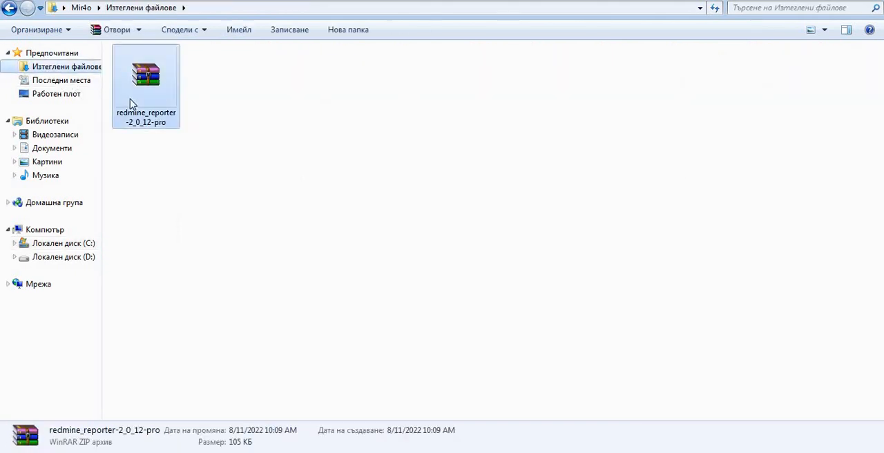
right_click(131, 102)
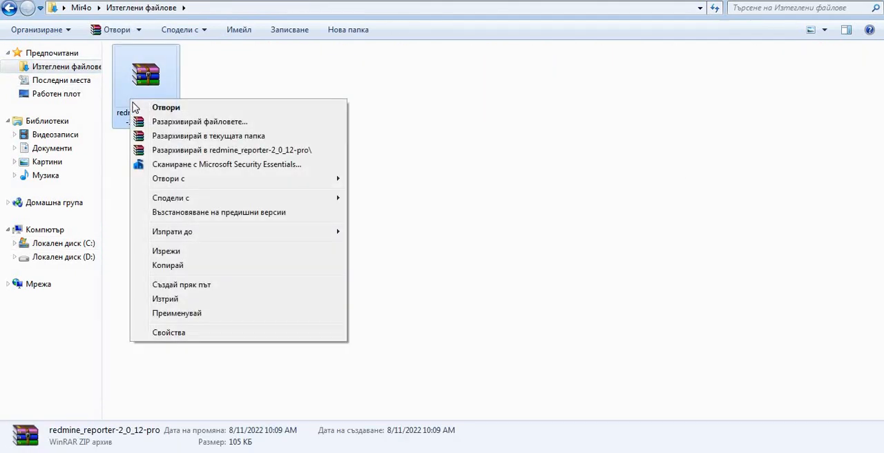
left_click(210, 136)
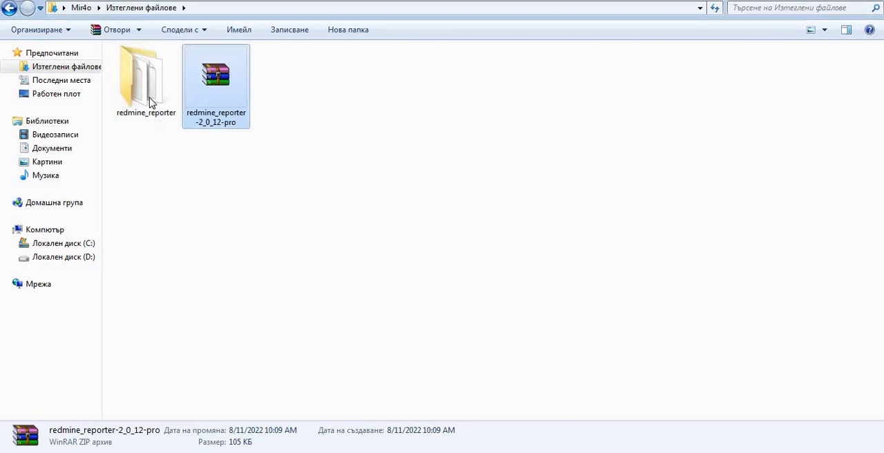
- Check the contents of the extracted redmine_reporter folder and copy the folder
double_click(149, 78)
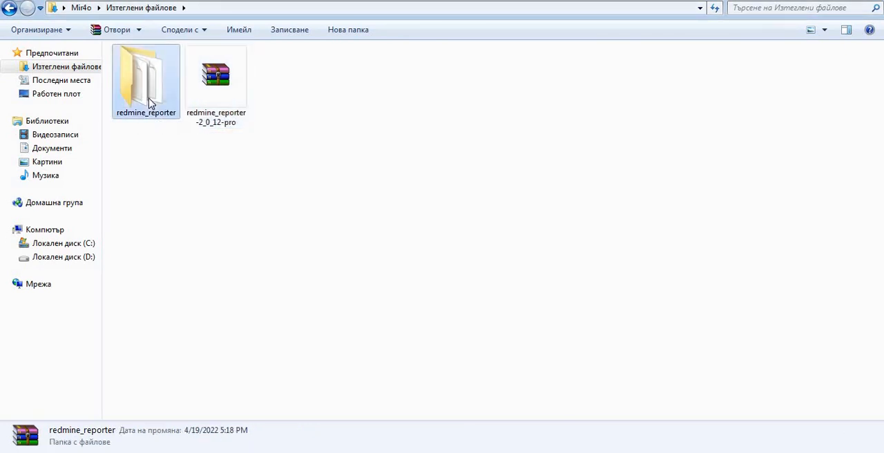
left_click(9, 8)
left_click(141, 82)
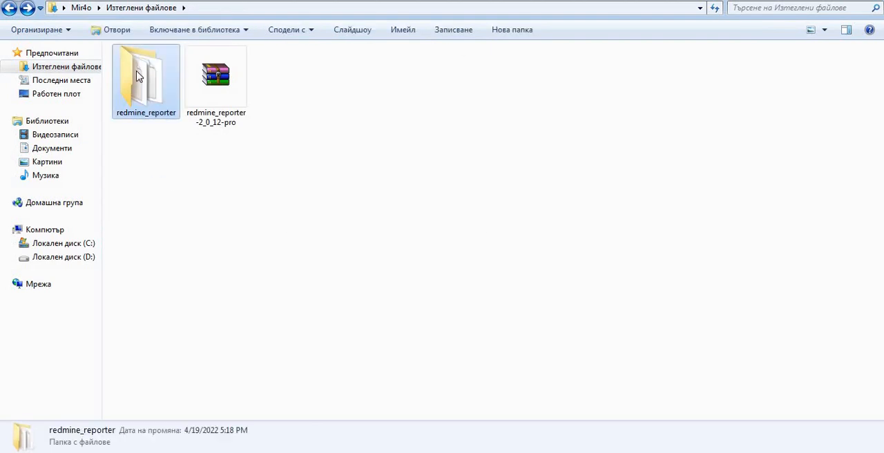
right_click(138, 76)
left_click(205, 308)
- Paste the redmine_reporter folder into C:\Bitnami\redmine-5.0.2-1\apps\redmine\htdocs\plugins
left_click(41, 245)
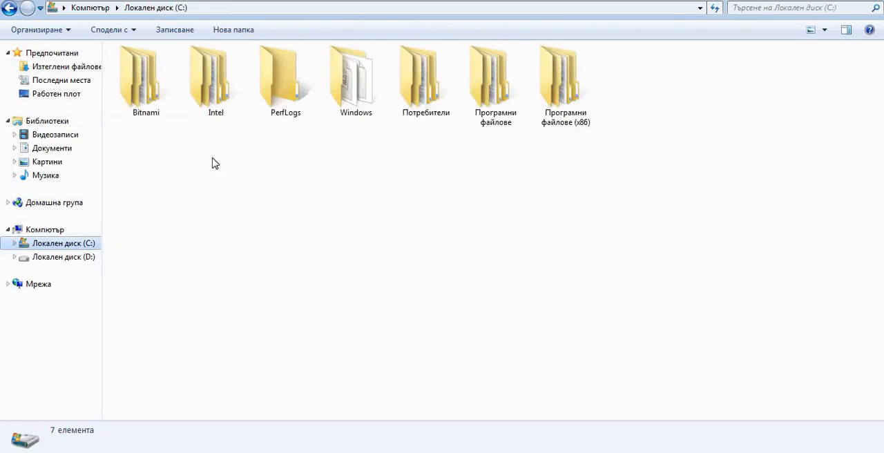
double_click(147, 93)
double_click(289, 95)
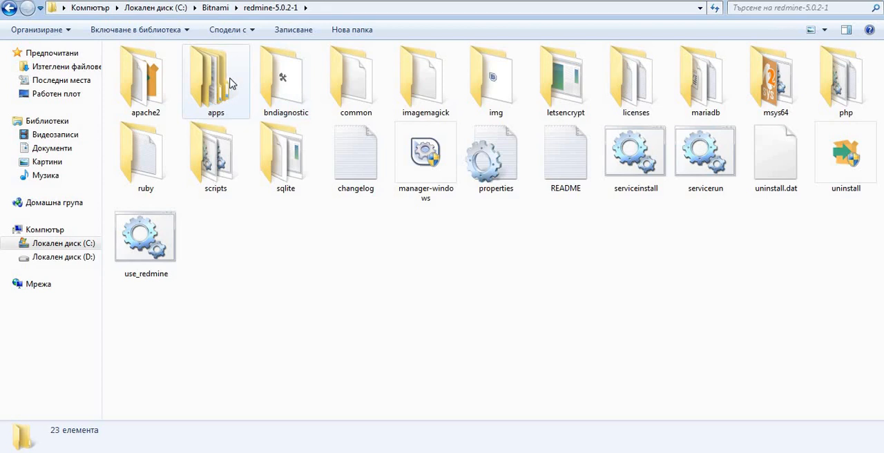
double_click(206, 86)
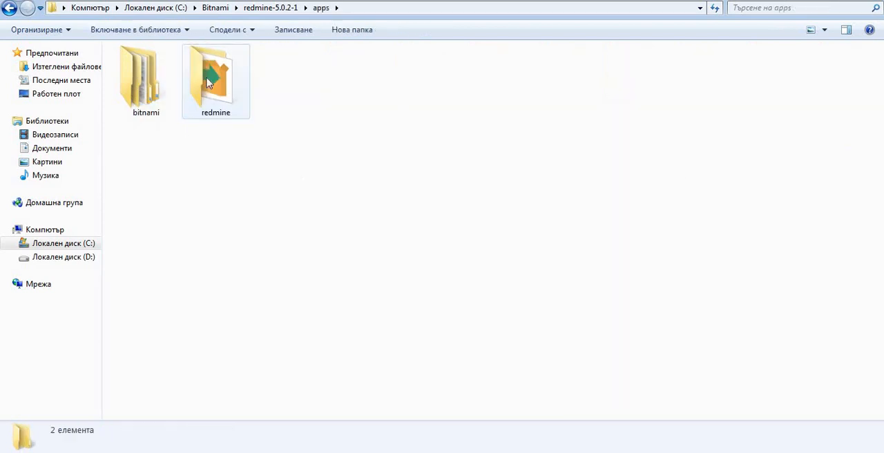
left_click(211, 75)
double_click(211, 74)
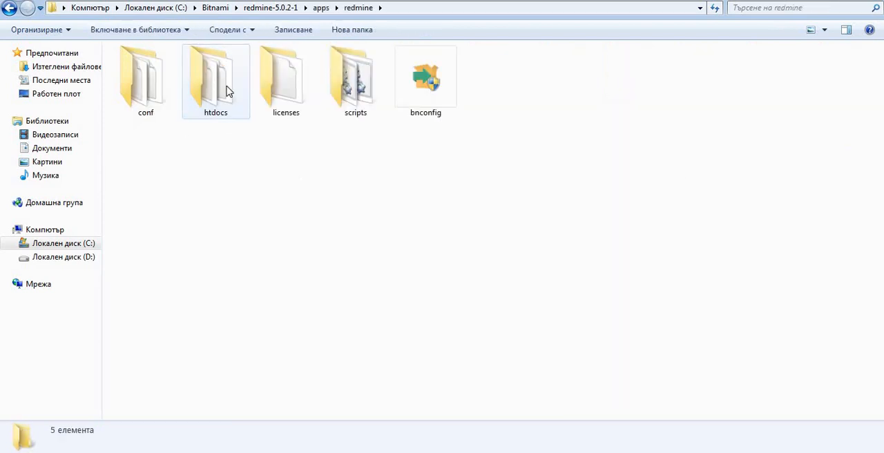
double_click(212, 86)
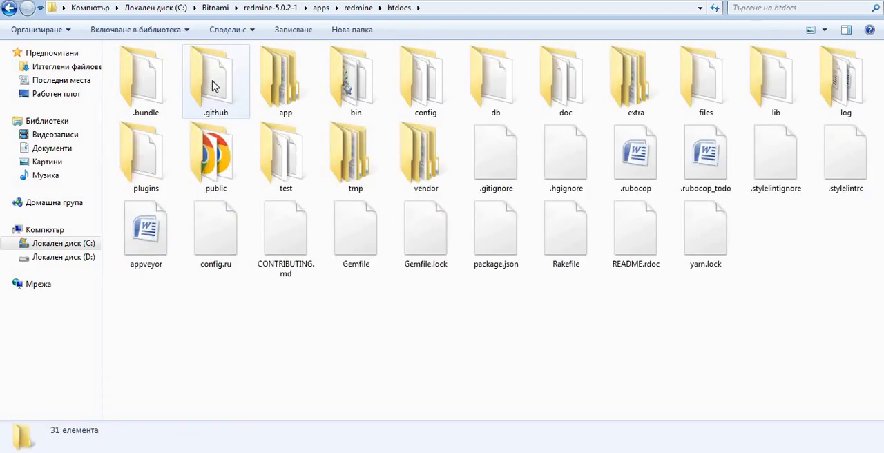
double_click(145, 170)
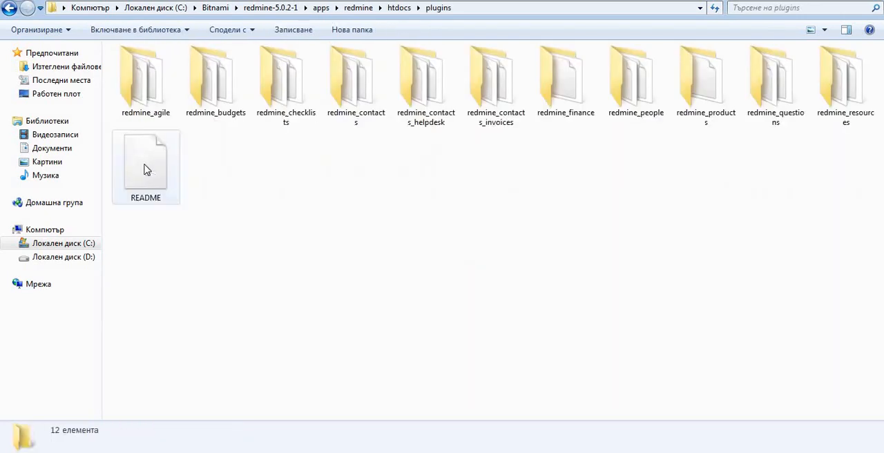
right_click(269, 229)
left_click(319, 317)
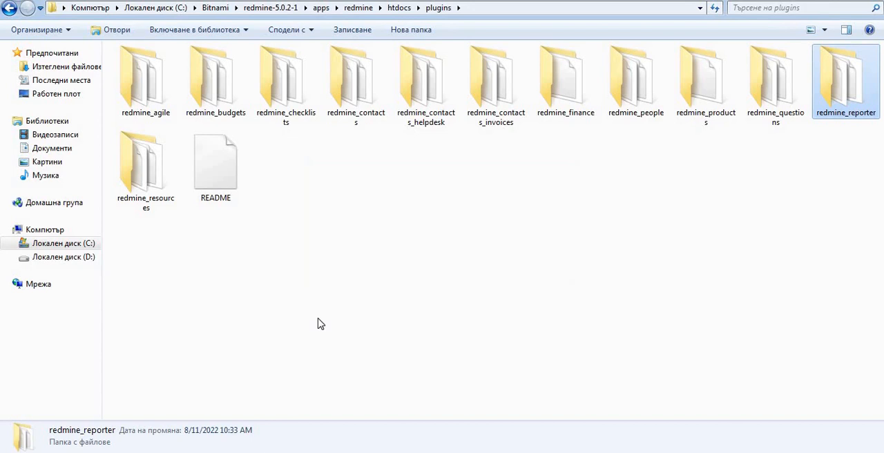
- Go back to the redmine-5.0.2-1 folder and launch the use_redmine console
left_click(320, 324)
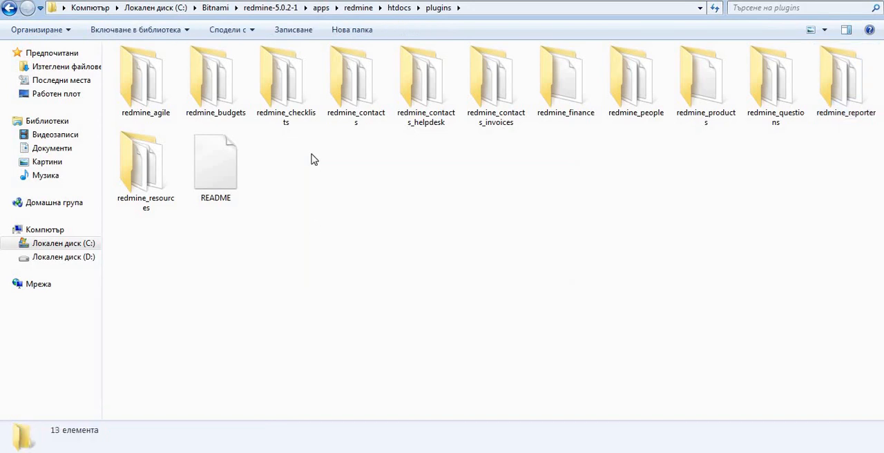
left_click(284, 9)
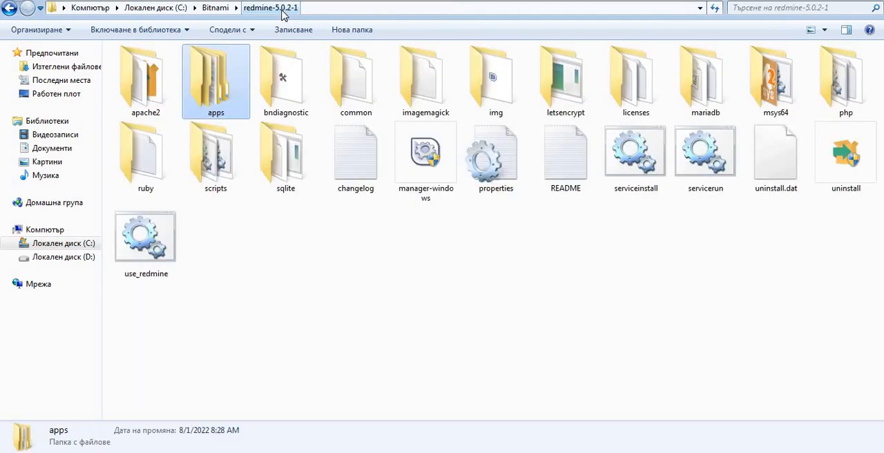
double_click(152, 258)
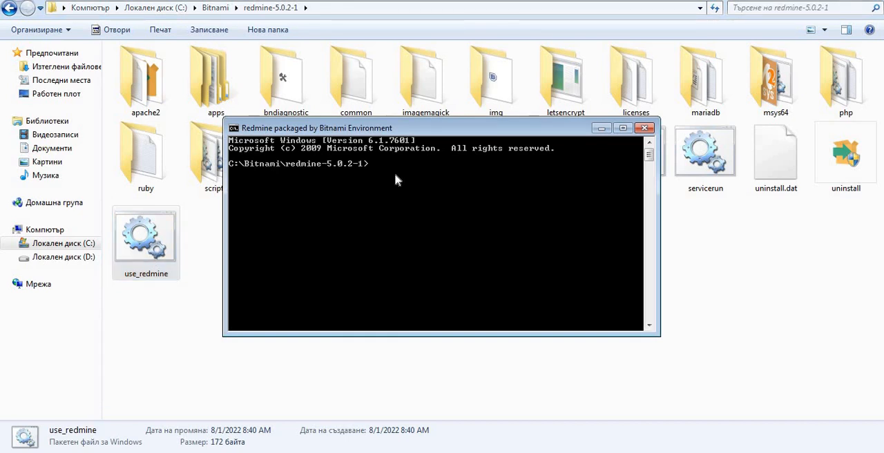
- Change the console's working directory to apps\redmine\htdocs with the cd command
type("cd a[[apache2")
key("BackSpace")
key("BackSpace")
key("BackSpace")
key("BackSpace")
key("BackSpace")
key("BackSpace")
key("BackSpace")
type("dmine\\htdocs")
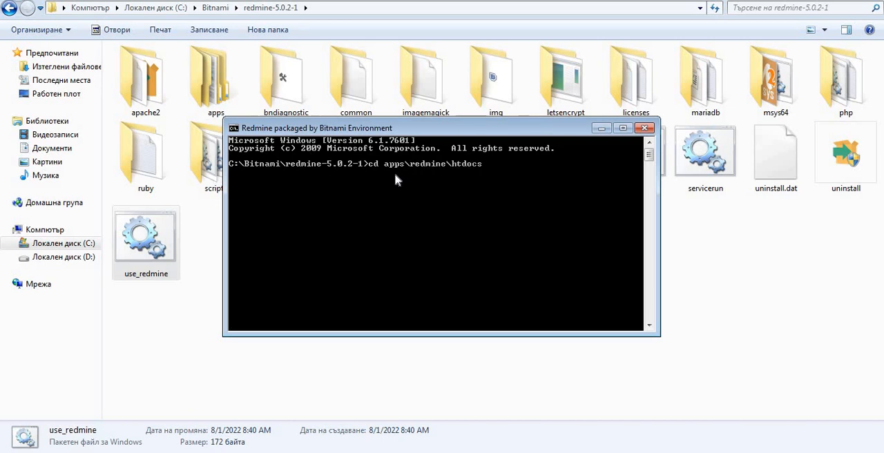
key("Return")
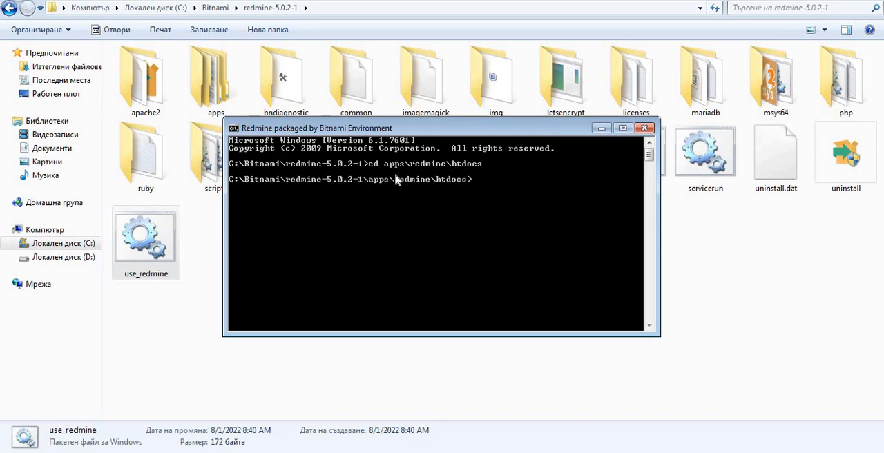
- Run "bundle install" in the htdocs directory and make the console window taller
type("bundle insta;")
key("BackSpace")
type("ll")
key("Return")
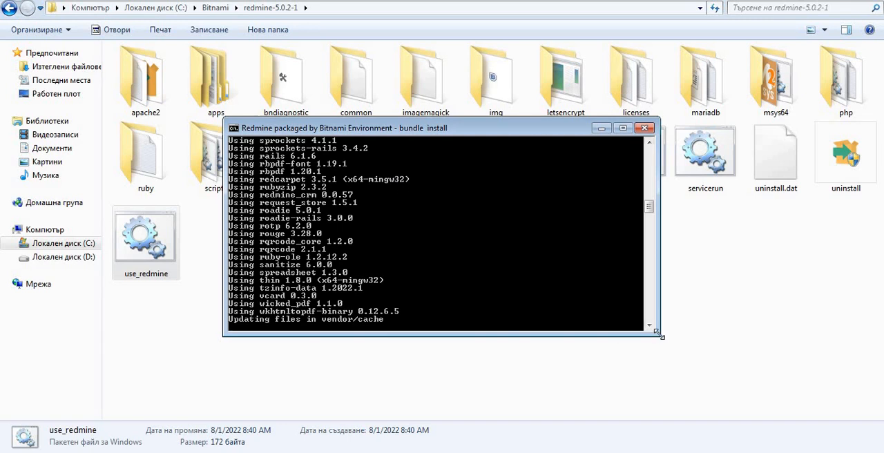
left_click_drag(660, 332, 675, 359)
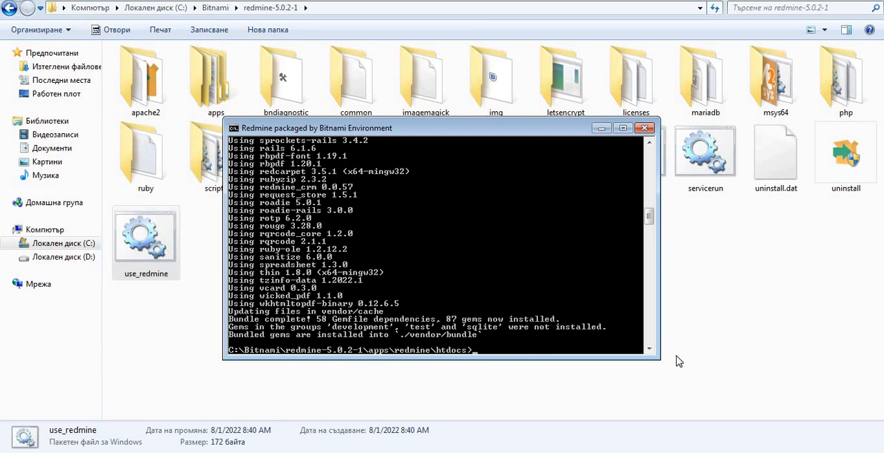
- Run the plugin migration with "bundle exec rake redmine:plugins RAILS_ENV=production"
type("bundle exec rake ")
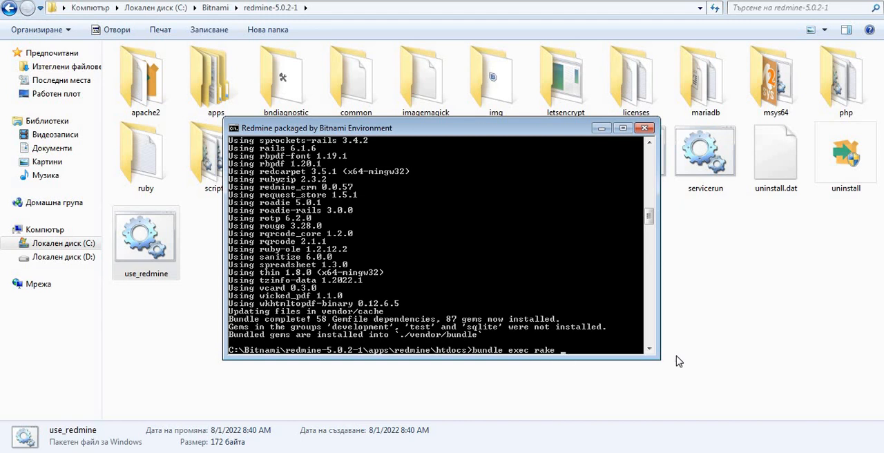
type("redmine:plugins RAI")
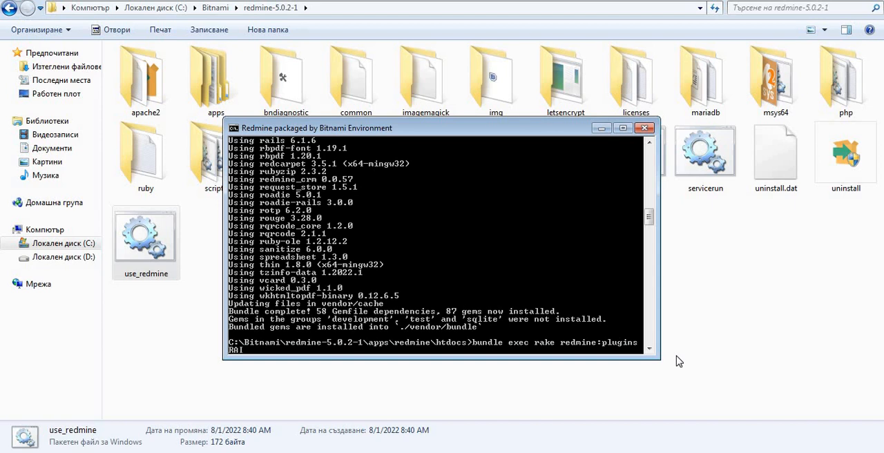
type("LS_ENV=production")
key("Return")
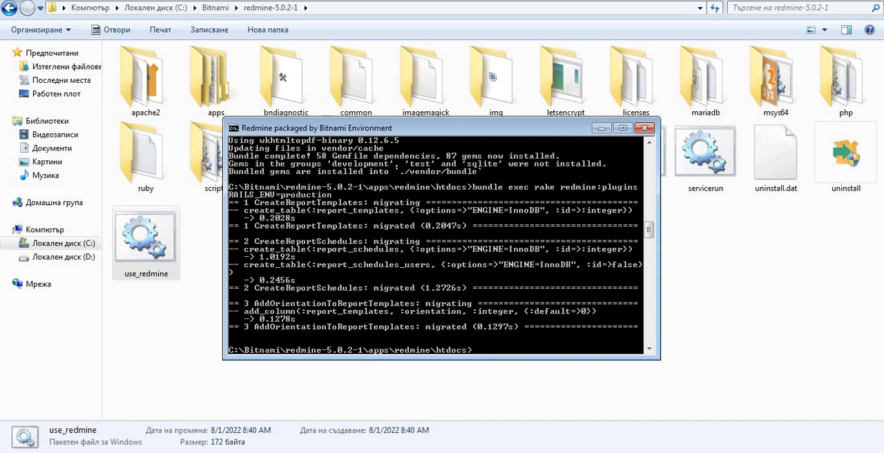
- Minimize the console, launch manager-windows from the redmine-5.0.2-1 folder and restart all Redmine servers
mouse_move(137, 452)
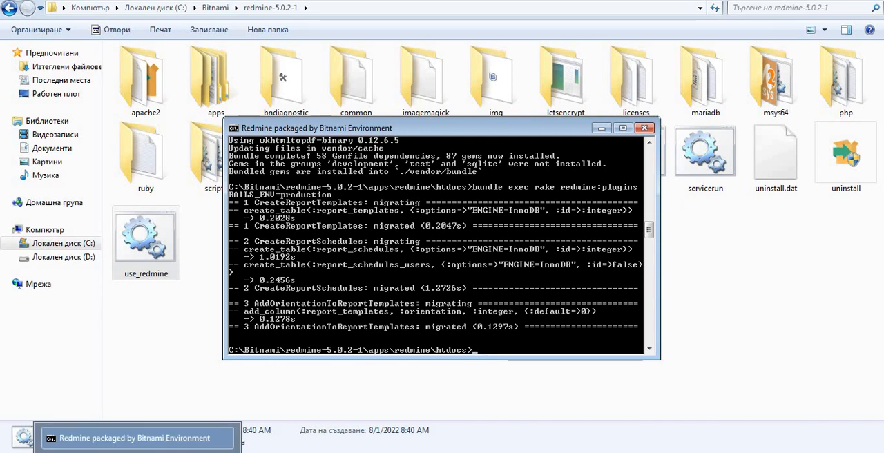
left_click(95, 452)
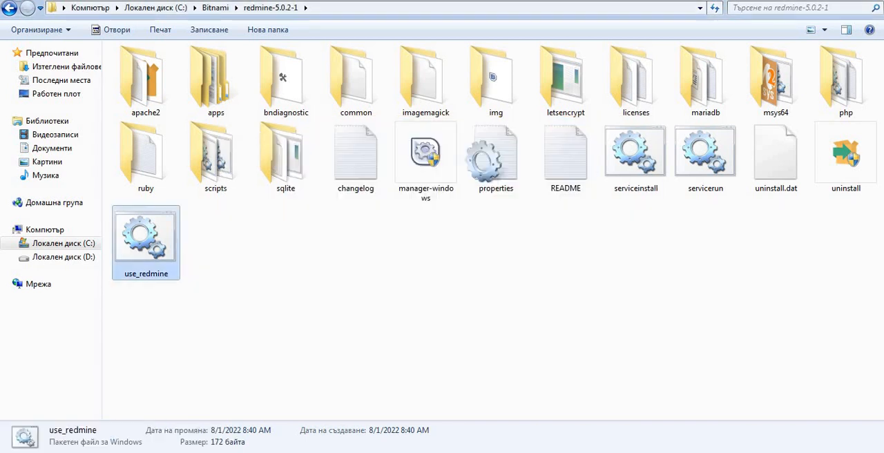
left_click(339, 293)
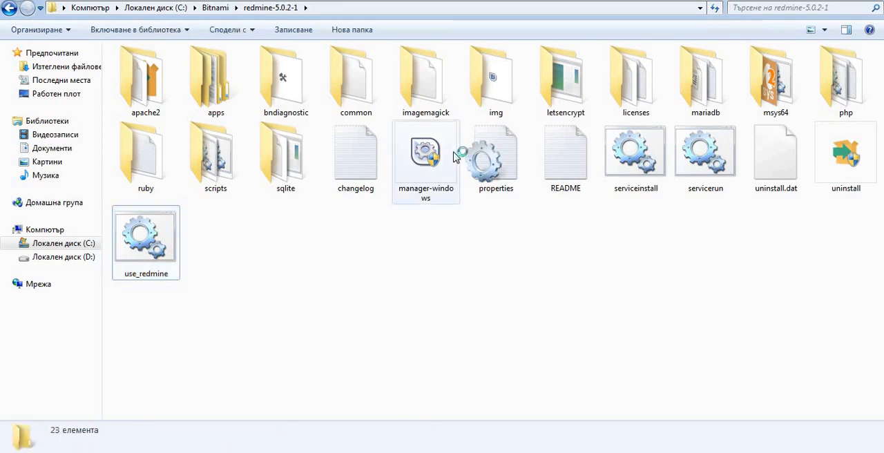
left_click(457, 153)
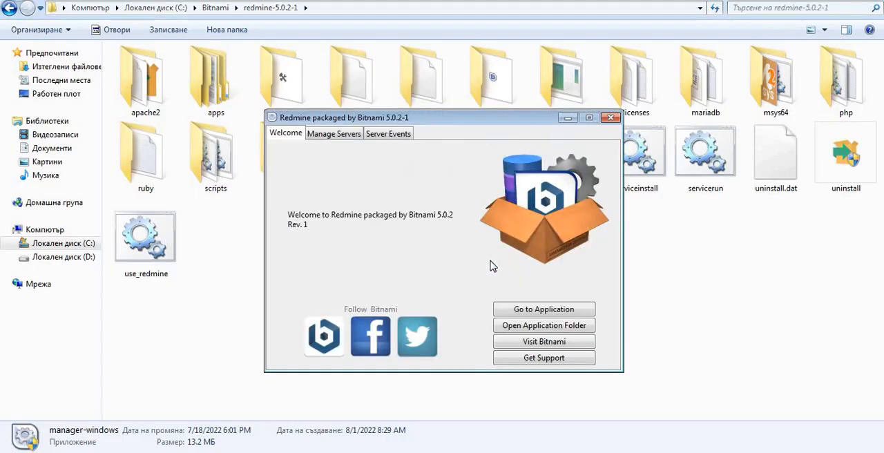
left_click(338, 137)
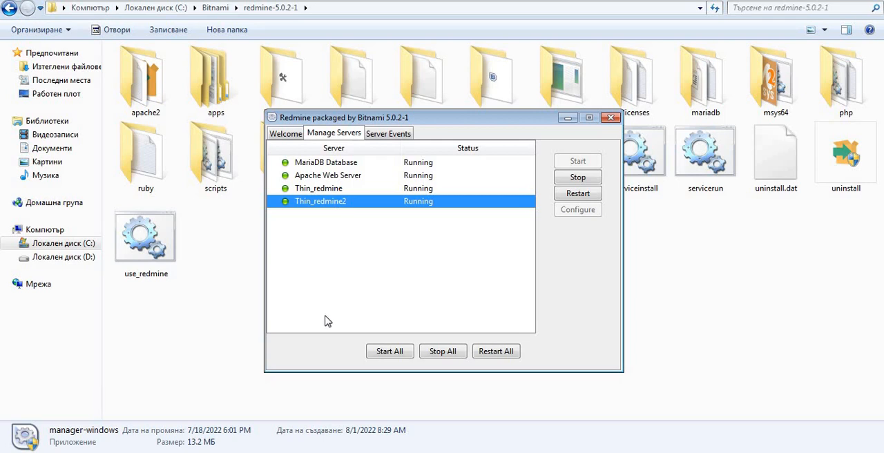
left_click(495, 353)
- Switch to Chrome and reload Redmine's administration Information page until the application is available again
left_click(117, 452)
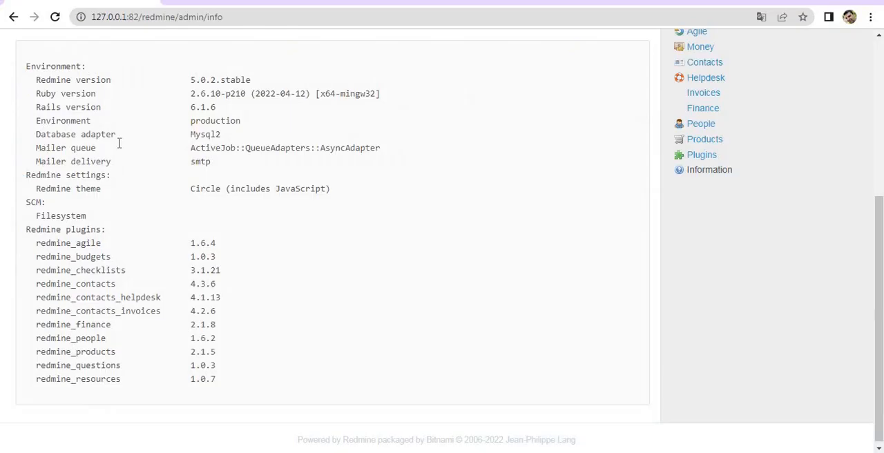
left_click(55, 17)
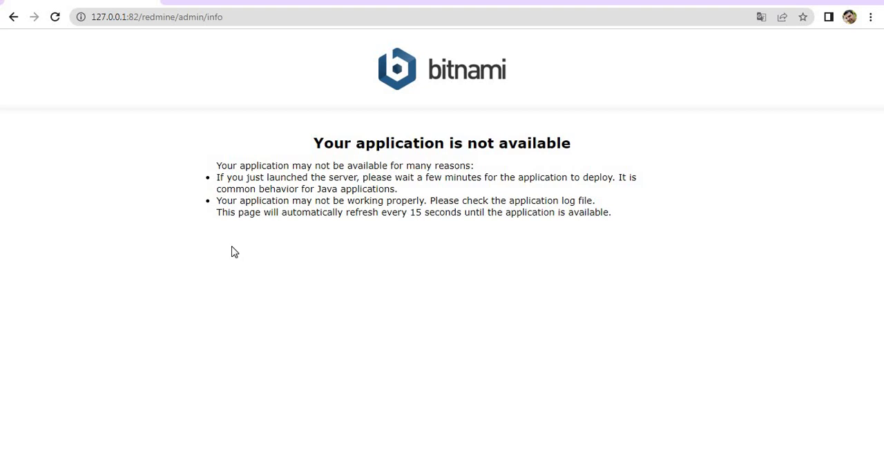
left_click(55, 18)
left_click(55, 17)
left_click(56, 18)
left_click(55, 23)
left_click(57, 21)
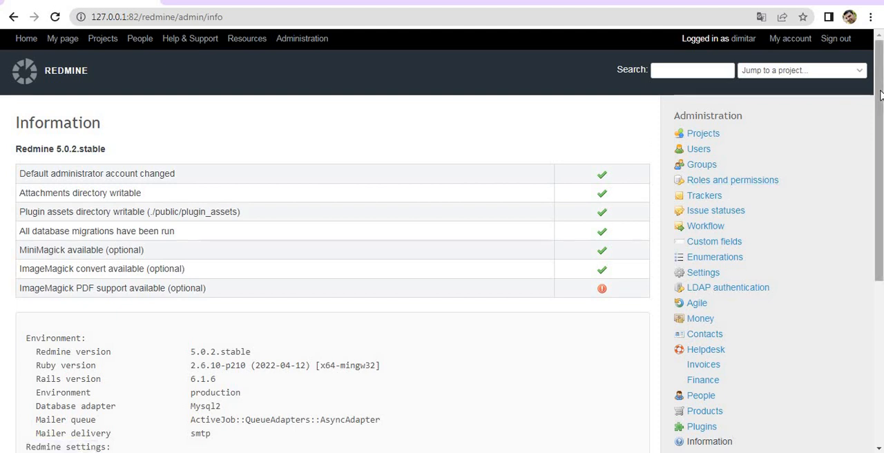
- Check the Redmine plugins list on the Information page for redmine_reporter and highlight its line
scroll(449, 242, "down", 4)
left_click_drag(880, 295, 880, 312)
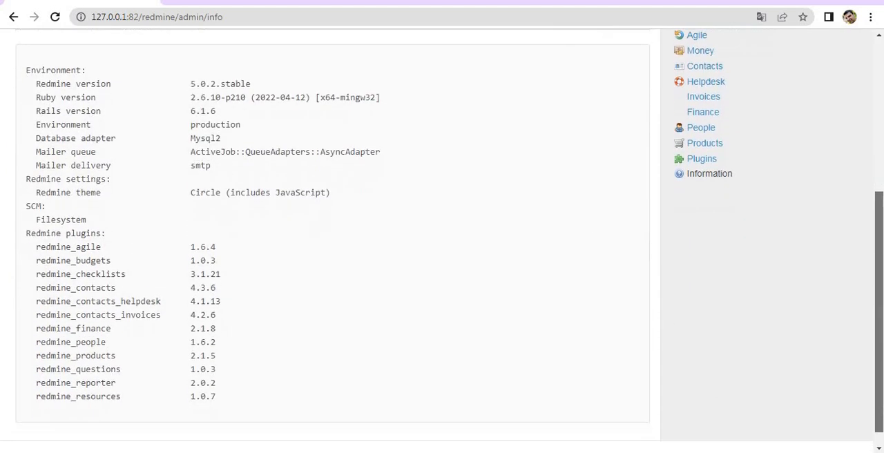
triple_click(68, 379)
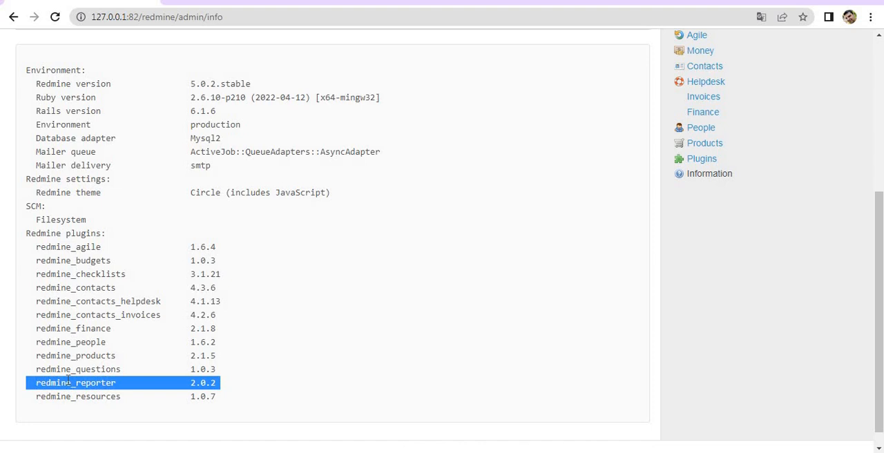